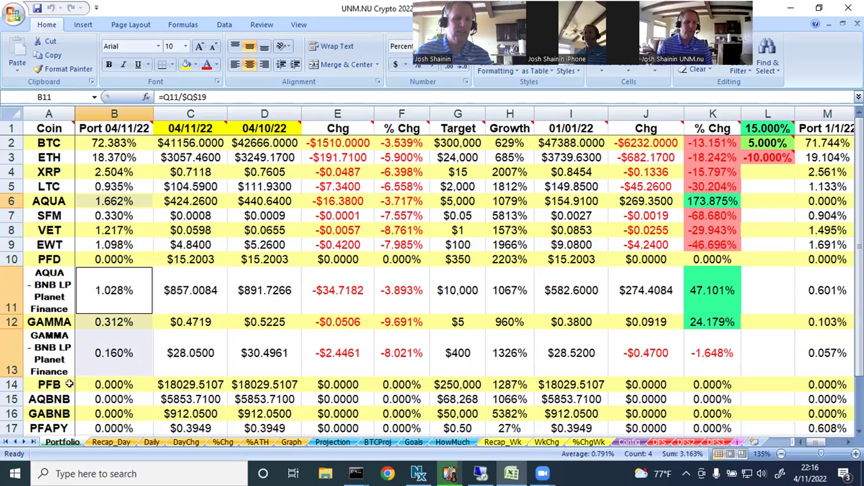
- Switch to Chrome and open the Planet Finance site from its PF bookmark
click(388, 472)
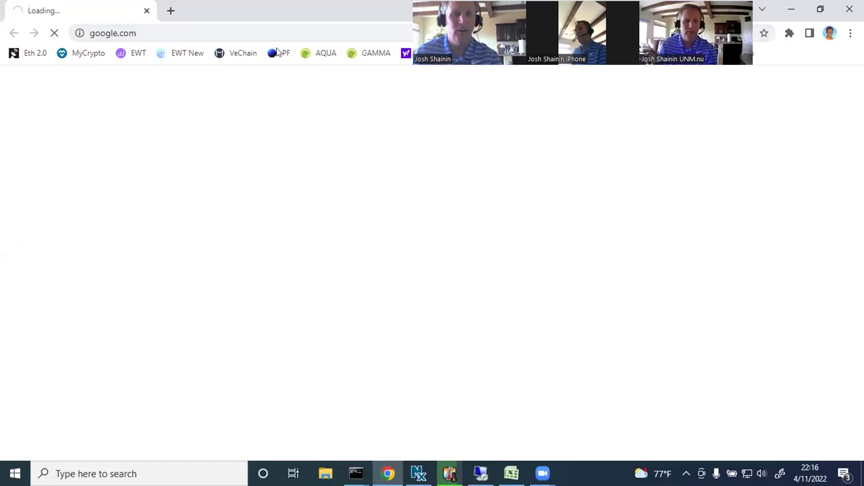
click(280, 52)
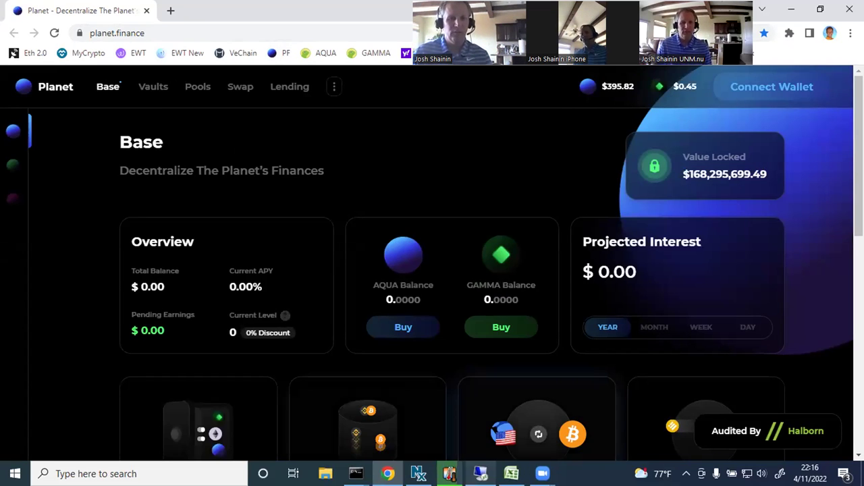
key(alt+Tab)
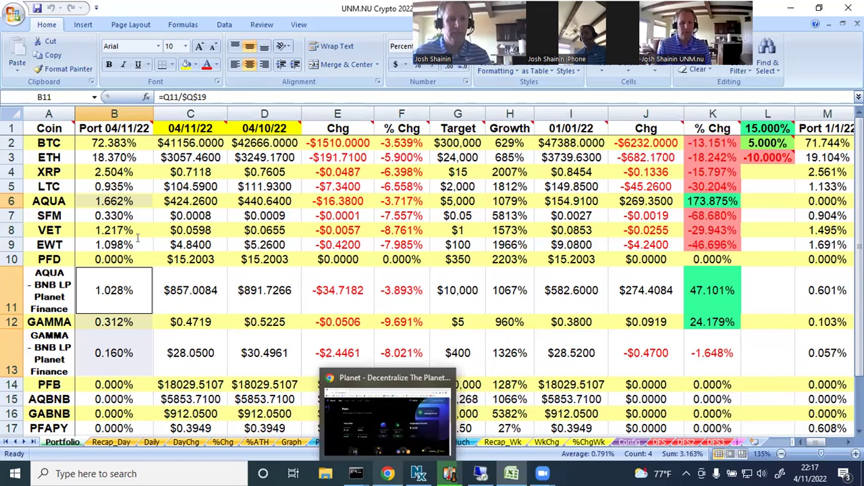
- Open the GAMMA-BNB pool details on Planet Finance's Pools page
click(439, 412)
click(195, 87)
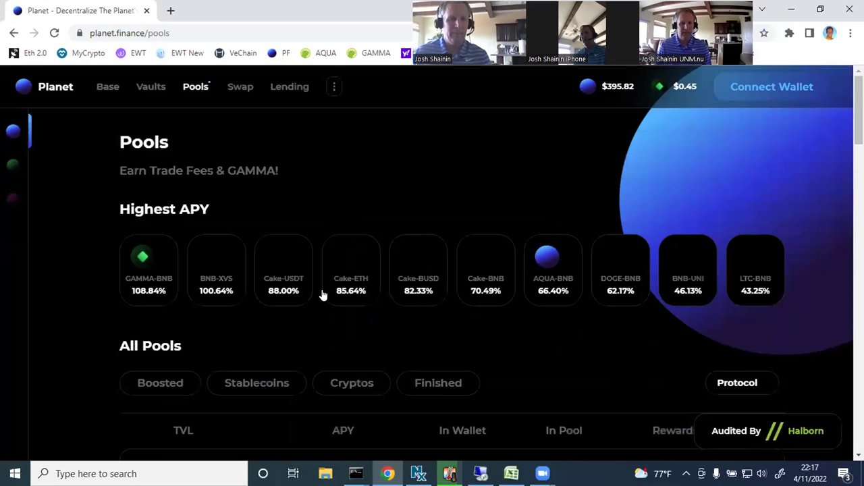
scroll(140, 172, down, 2)
click(129, 134)
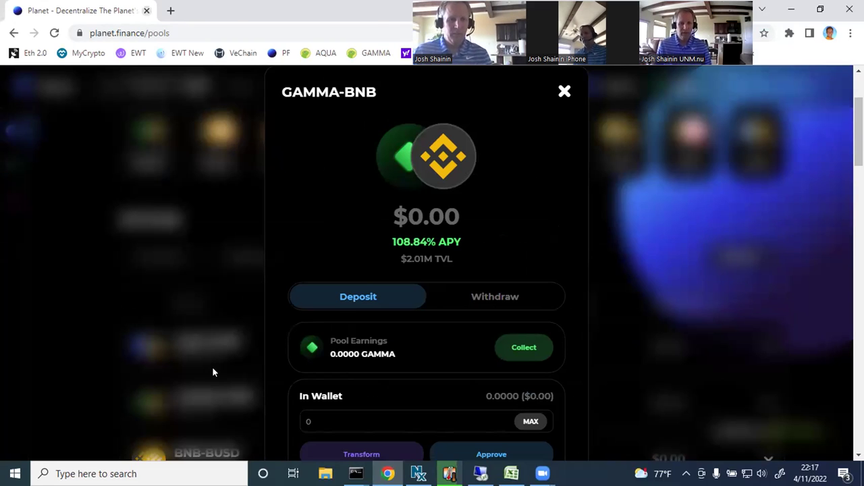
- Switch to the Excel crypto workbook and review the Recap_Day sheet and the Portfolio sheet's columns through 6/30/22
key(alt+Tab)
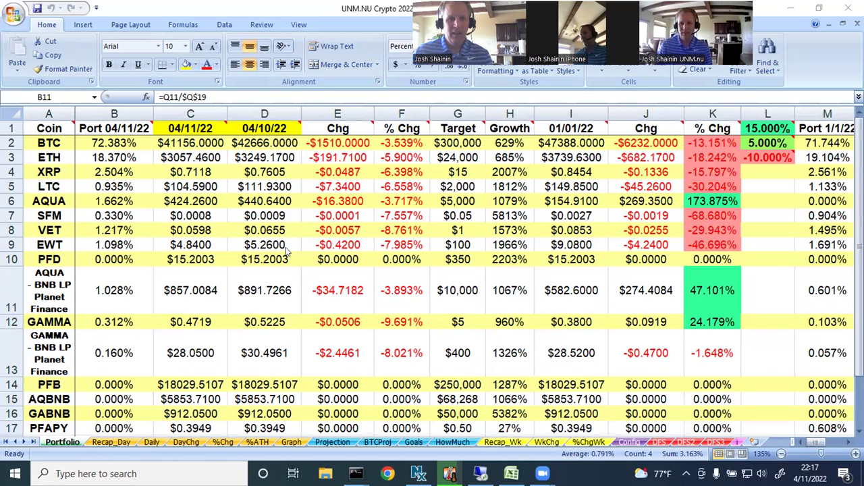
click(112, 443)
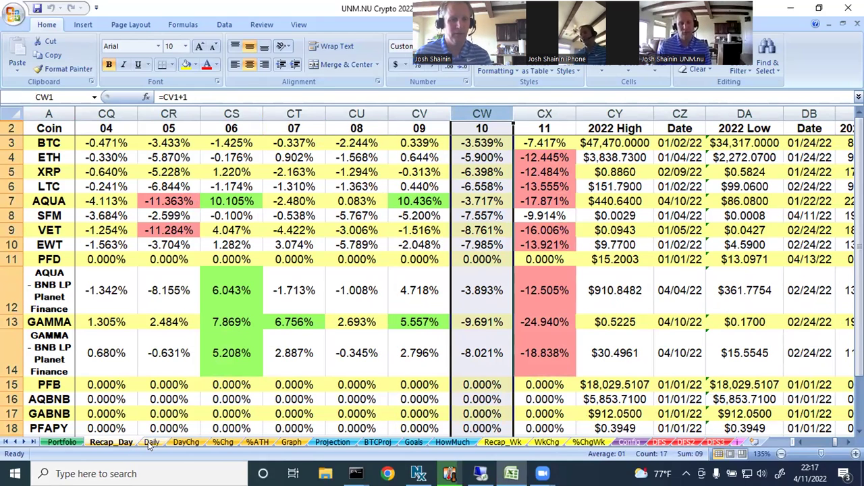
click(81, 443)
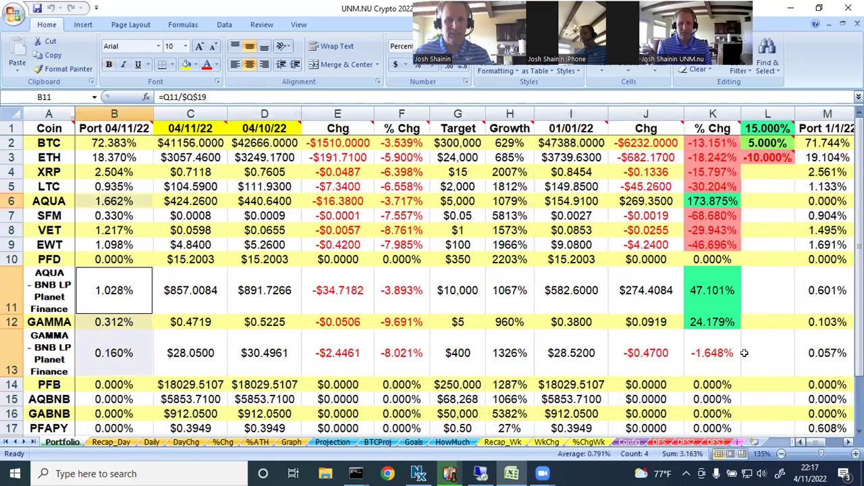
scroll(631, 179, right, 5)
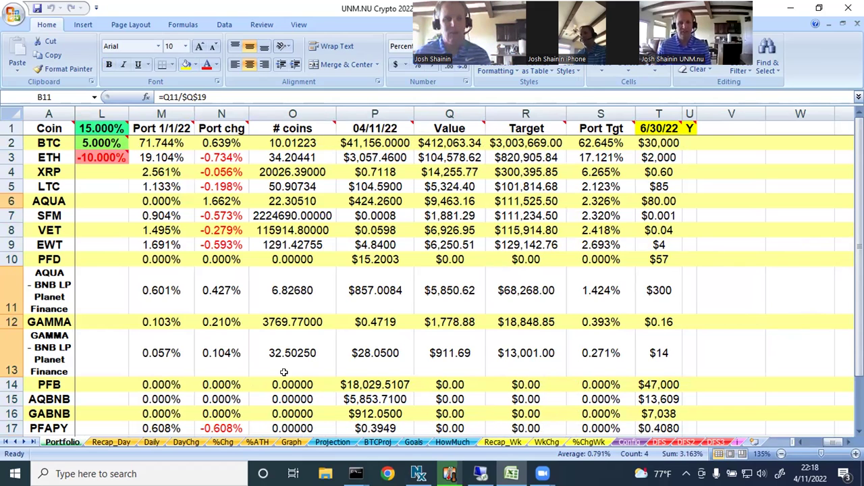
- On the Daily sheet, read the comment on the PFD row label explaining its earnings components
click(151, 442)
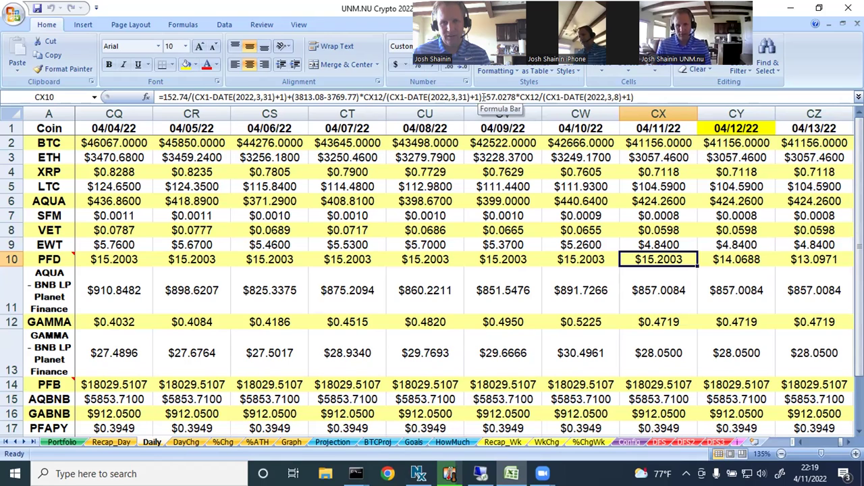
click(50, 260)
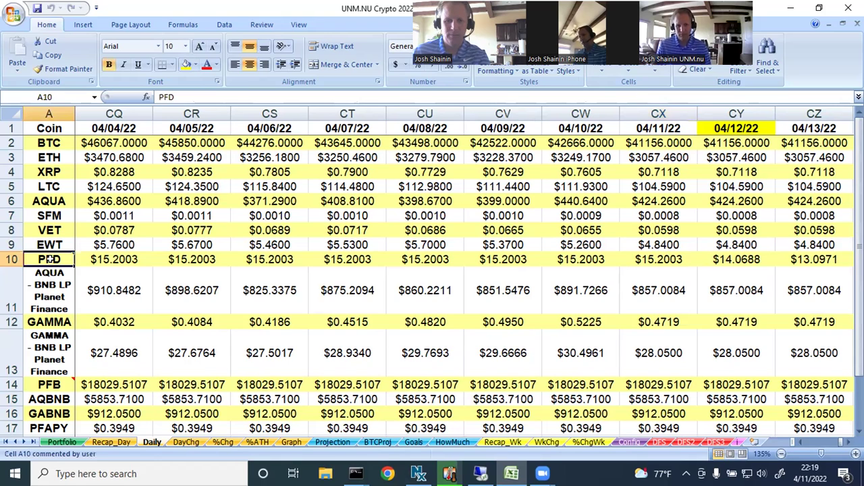
key(Right)
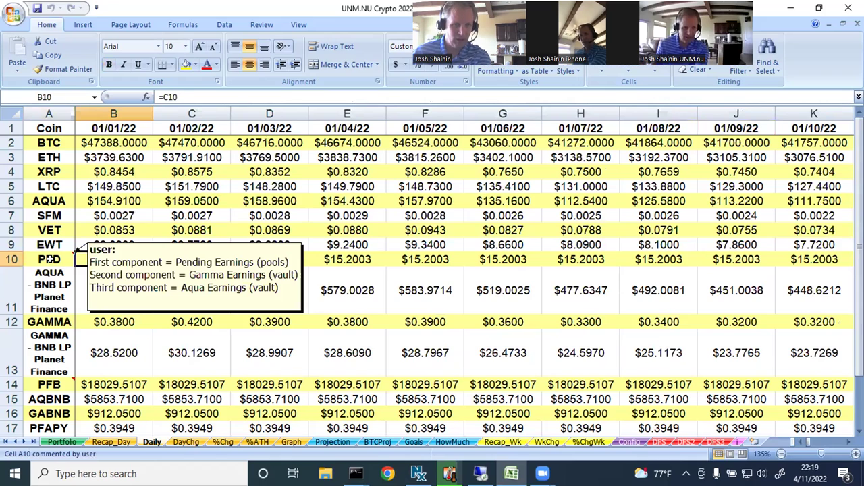
click(51, 260)
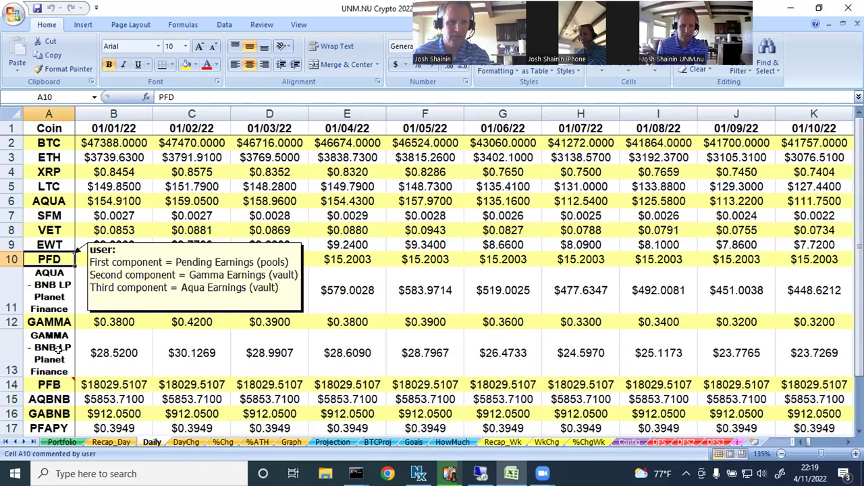
- Read the comment on the PFB row label and inspect the PFB formula for 04/11/22
mouse_move(47, 383)
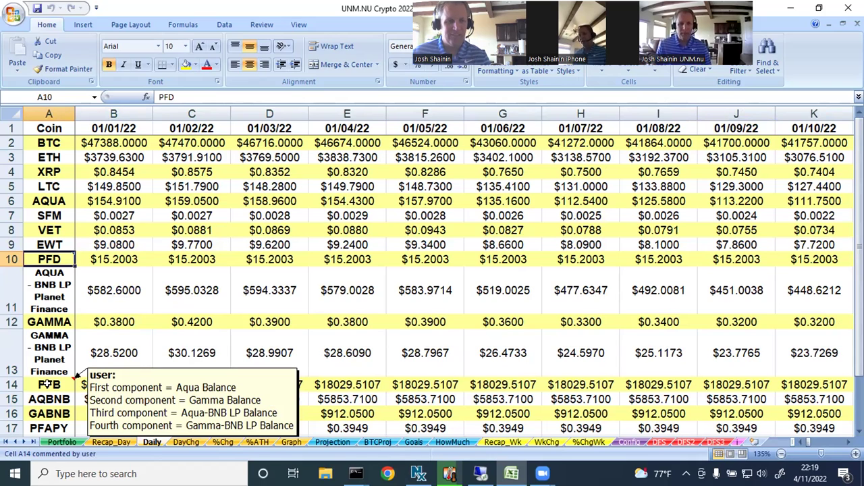
click(47, 385)
key(ctrl+Right)
key(Left)
key(Left)
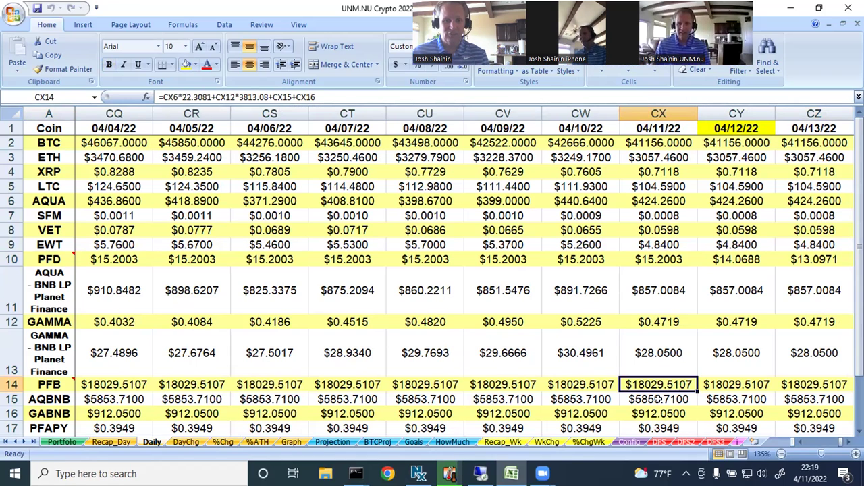
- Compare the 04/11/22 PFB formula with its AQBNB and GABNB inputs, and inspect the PFAPY cell
key(Down)
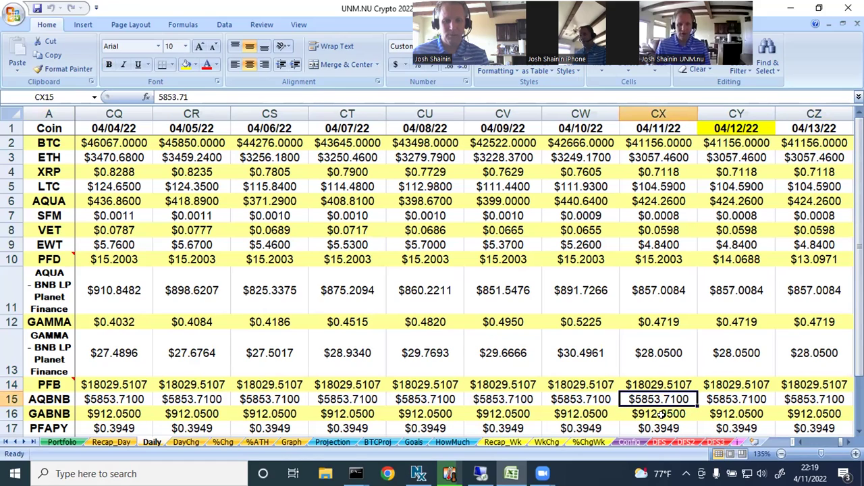
key(Down)
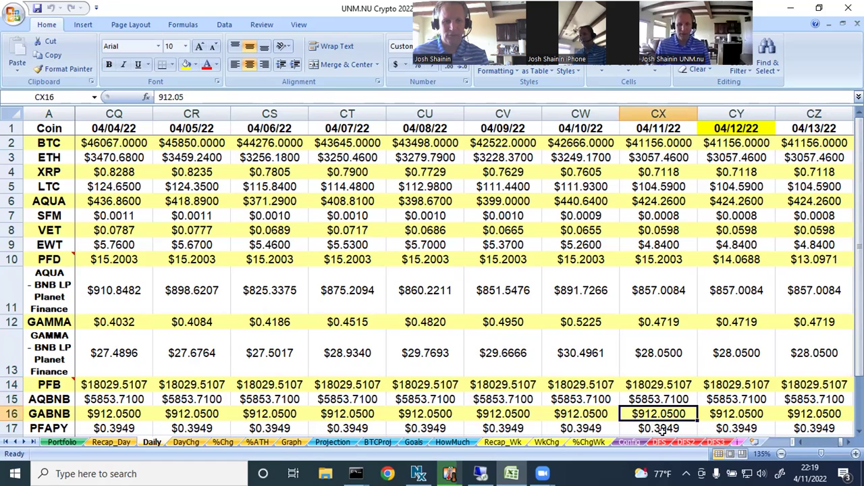
click(658, 389)
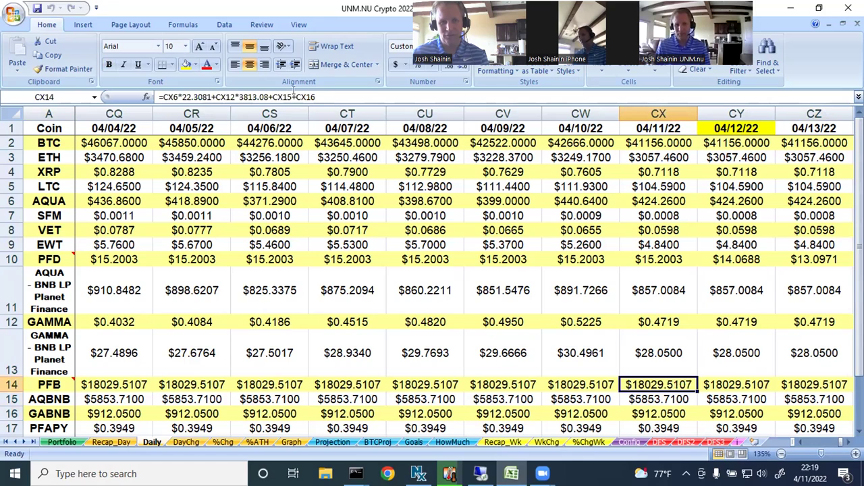
click(654, 403)
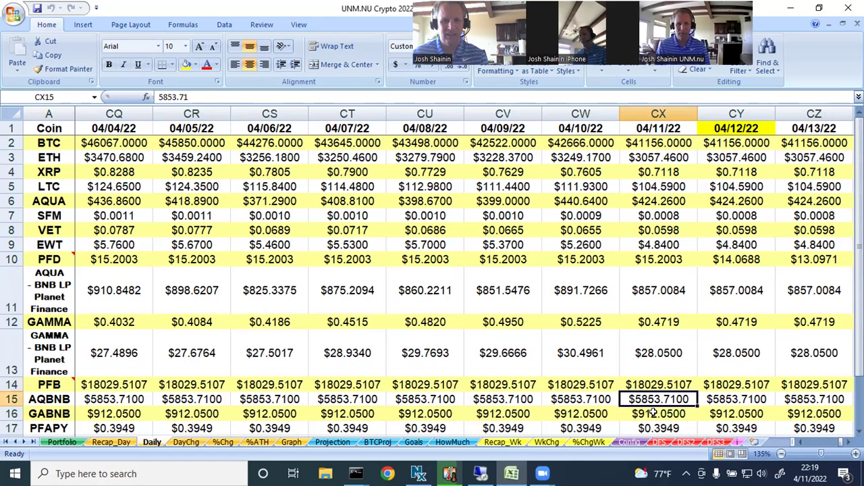
key(Down)
key(Down)
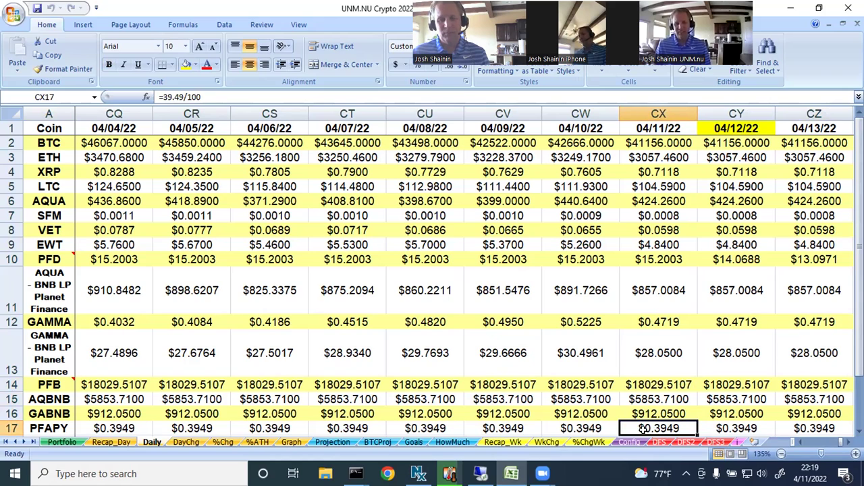
- Look over the %Chg, %ATH and Goals sheets for coin changes, all-time-high figures and investment goals
click(224, 442)
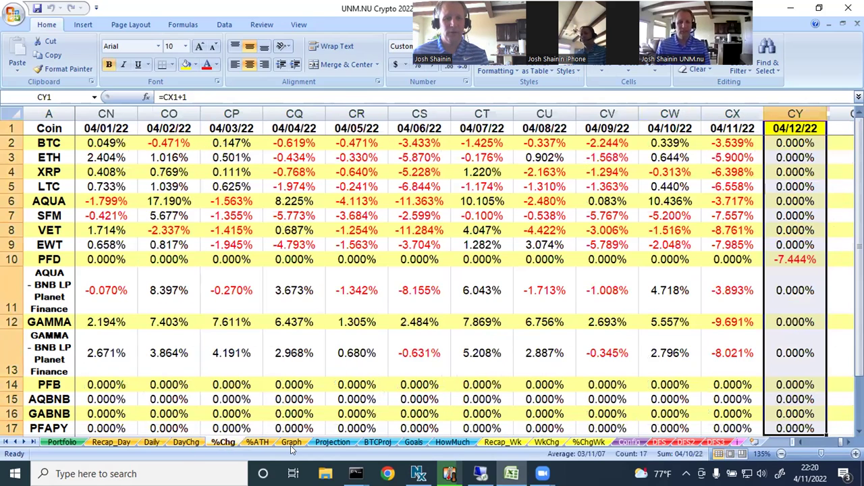
click(258, 443)
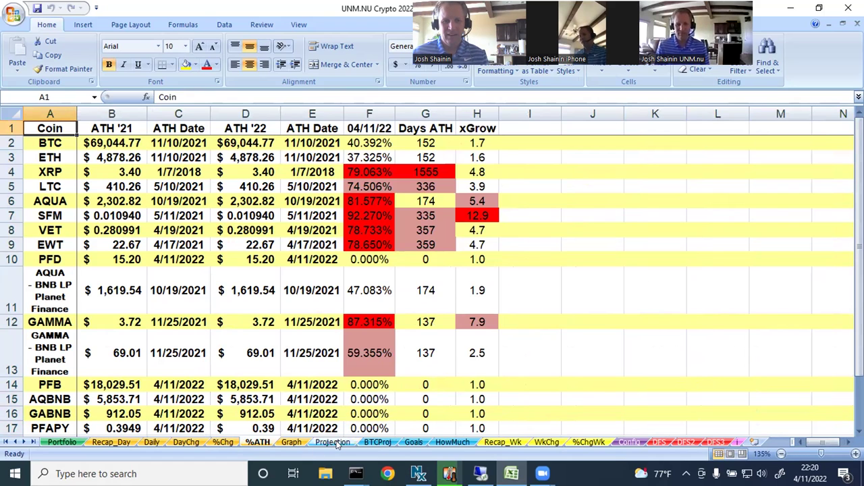
click(414, 442)
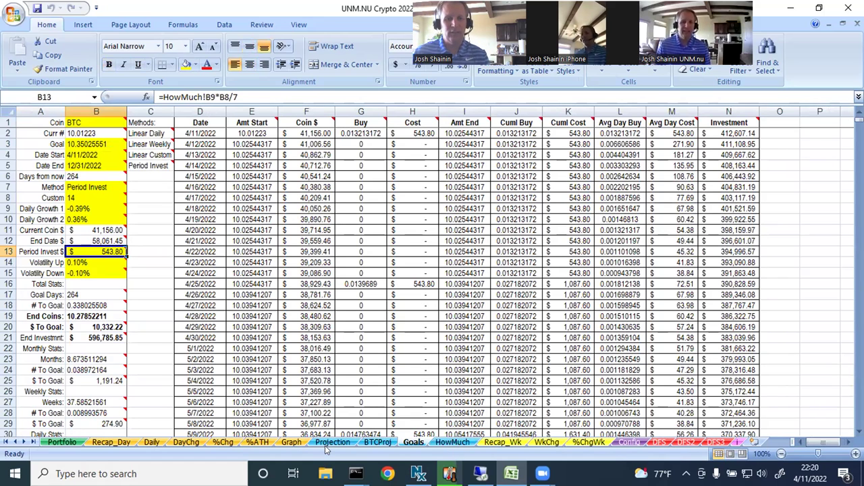
key(ctrl+Page_Down)
key(ctrl+Page_Up)
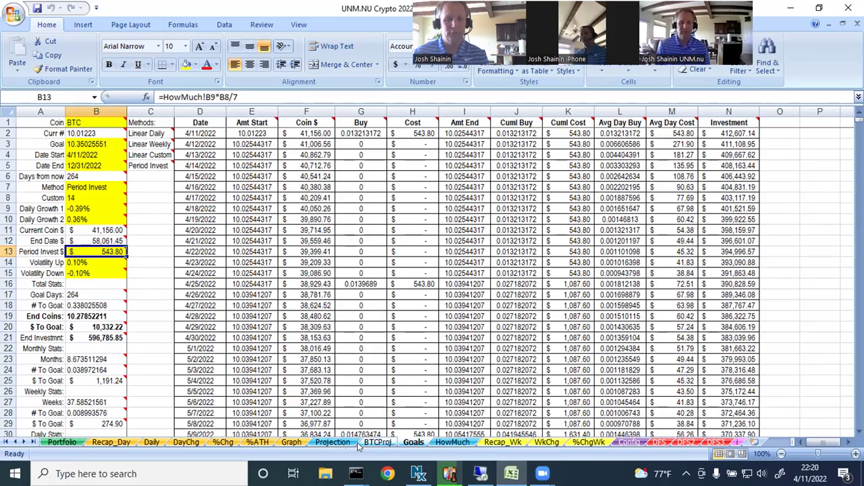
key(ctrl+Page_Up)
key(ctrl+Page_Down)
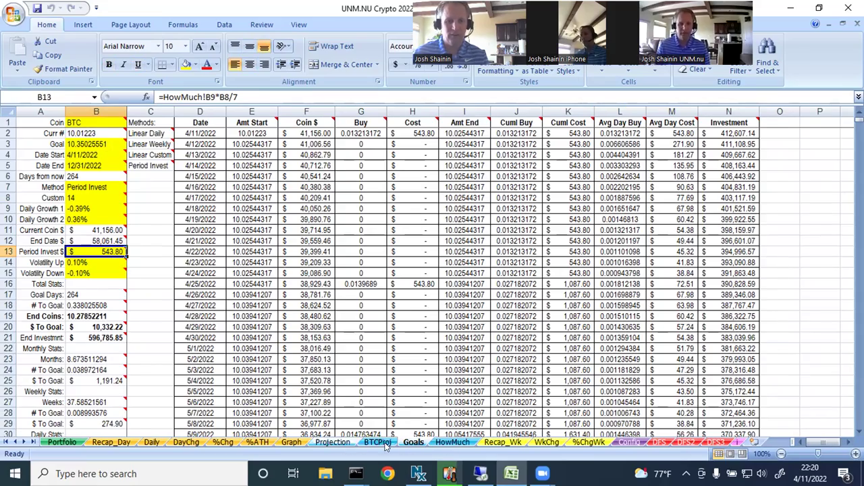
key(ctrl+Page_Up)
key(ctrl+Page_Up)
- Look over the HowMuch sheet and the weekly changes on the WkChg and %ChgWk sheets
click(452, 442)
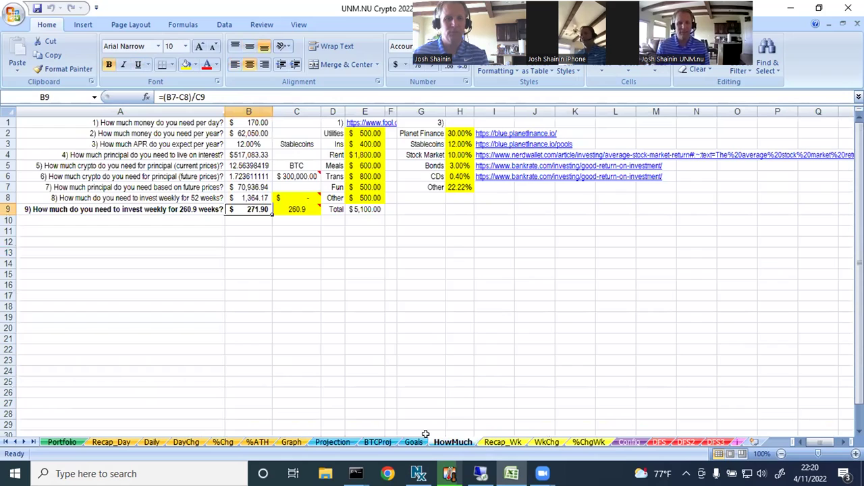
click(538, 444)
click(548, 443)
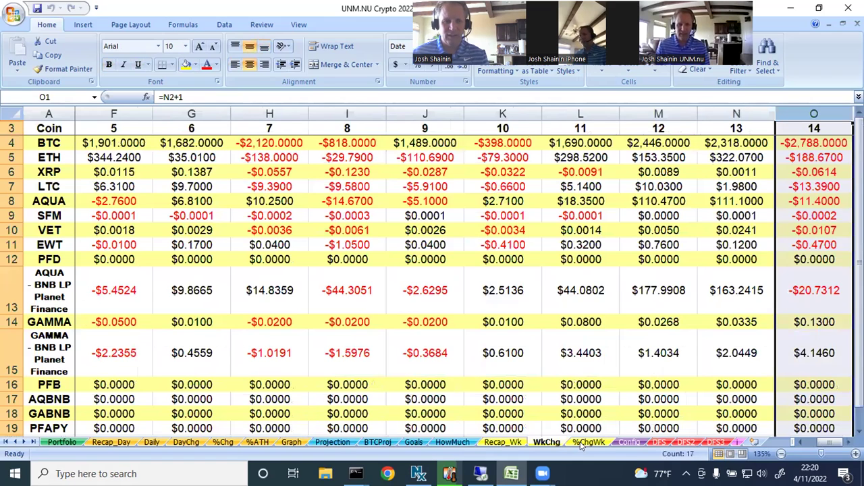
click(584, 443)
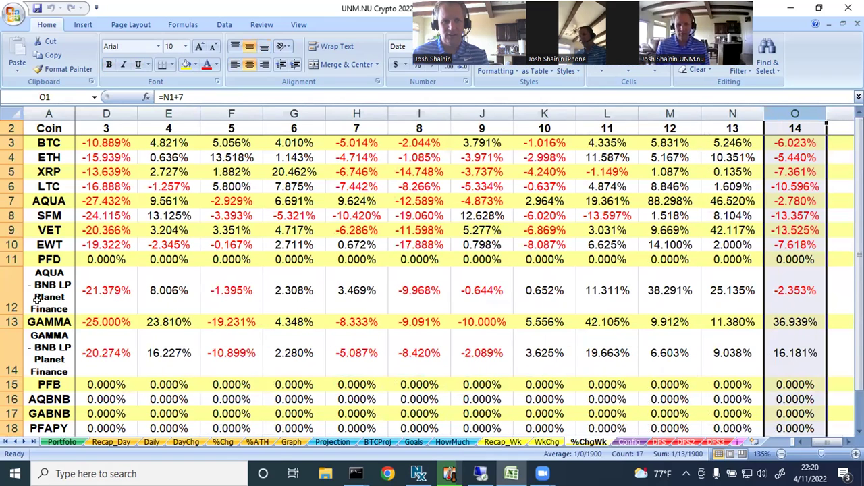
- Return to the Portfolio sheet and review its first columns, from current allocation to change since 01/01/22
click(68, 443)
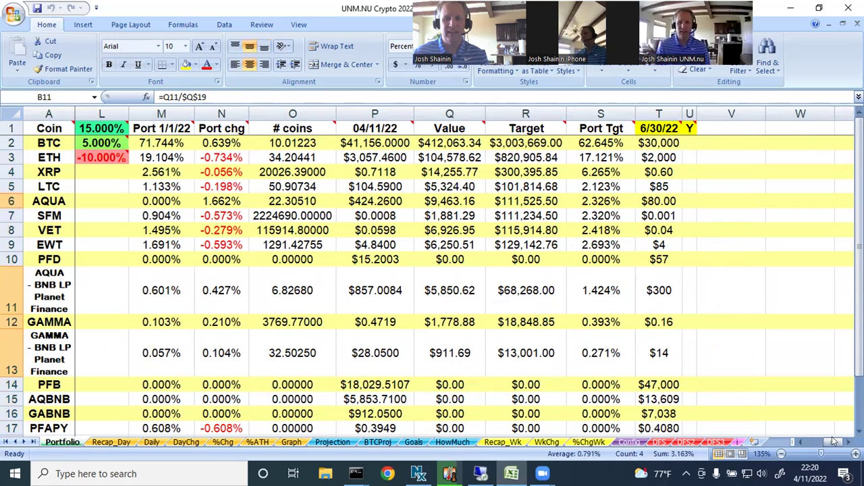
click(804, 442)
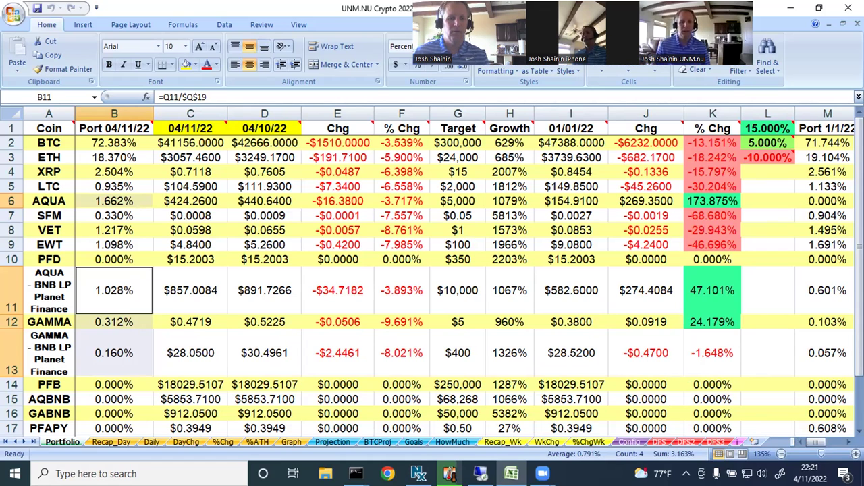
- Switch to Chrome and examine the AQUA and GAMMA token statistics on Planet Finance's Base page
key(alt+Tab)
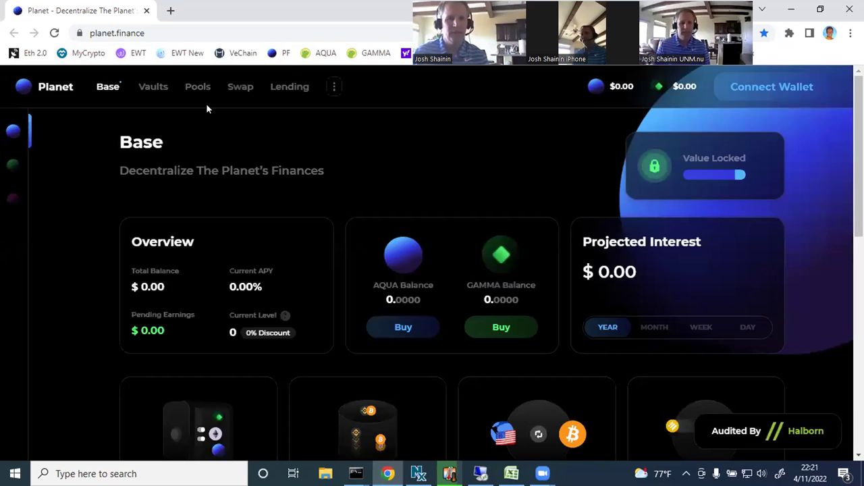
scroll(297, 229, down, 10)
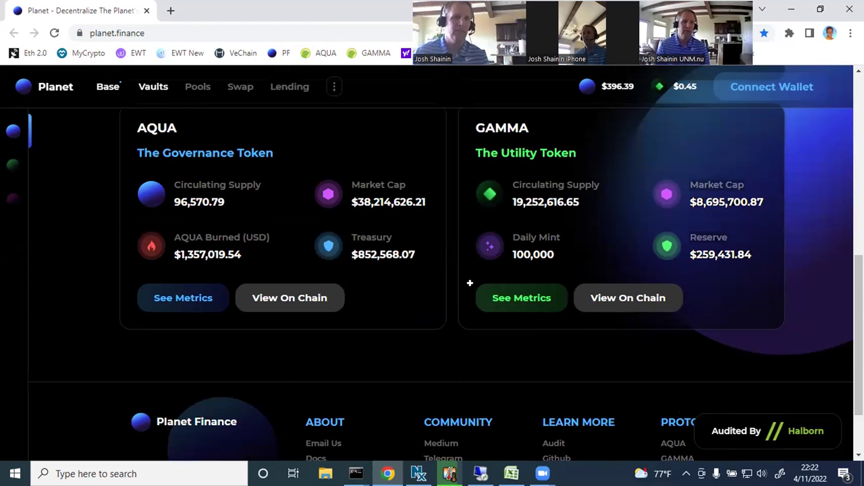
- Restore the Chrome window showing Google to a smaller size over the workbook
key(alt+Tab)
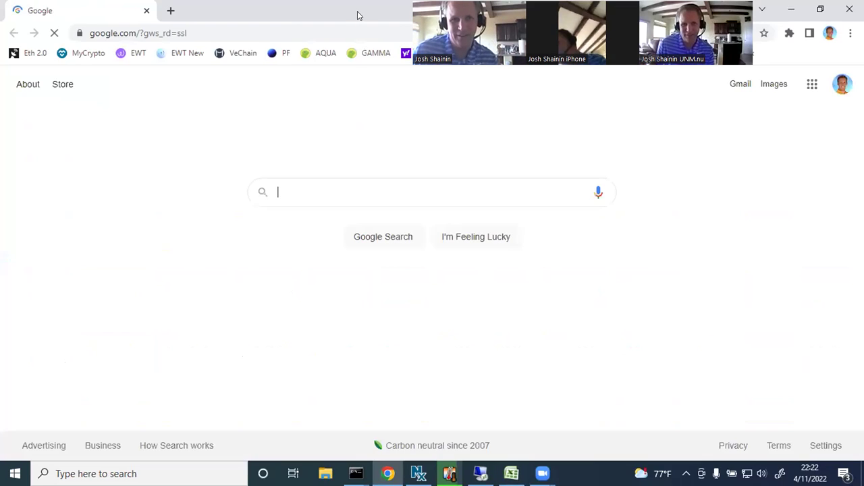
double_click(358, 15)
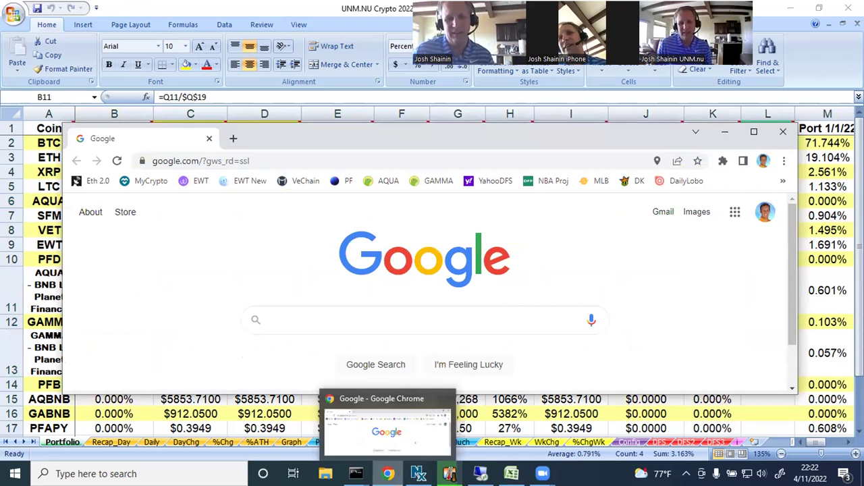
mouse_move(512, 472)
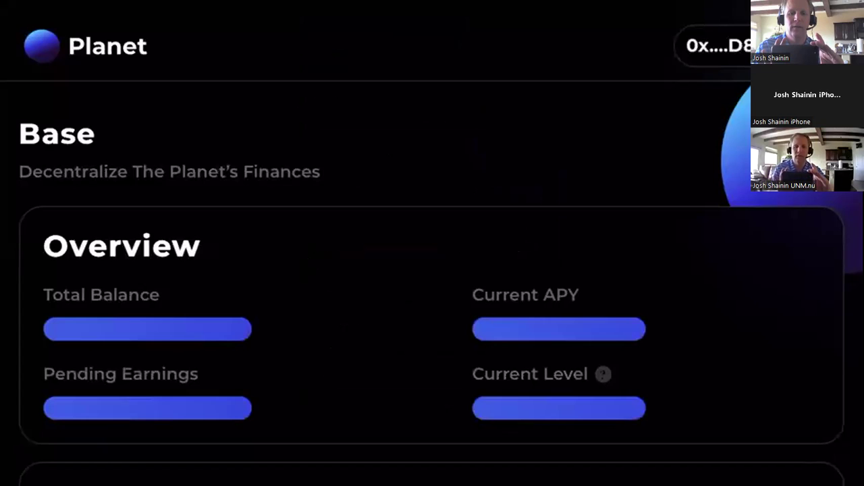
- On the phone's Planet Finance Base page, review the Overview and the projected interest per month, week and day
scroll(433, 270, up, 3)
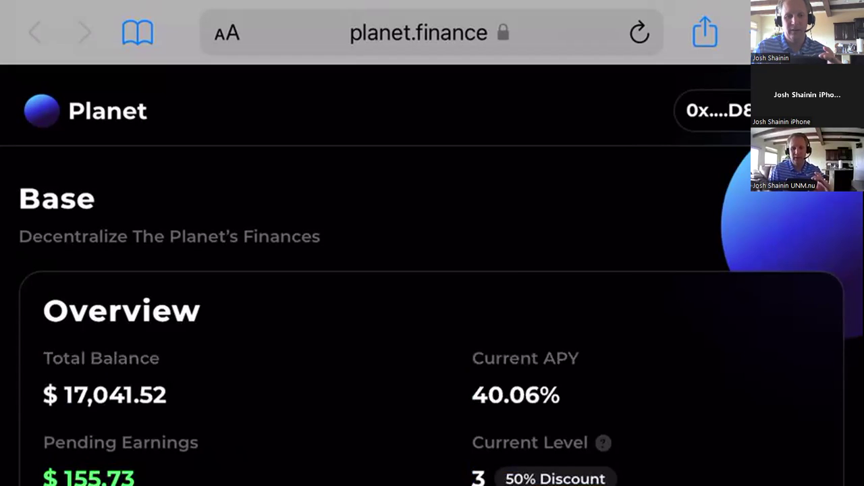
scroll(378, 270, down, 3)
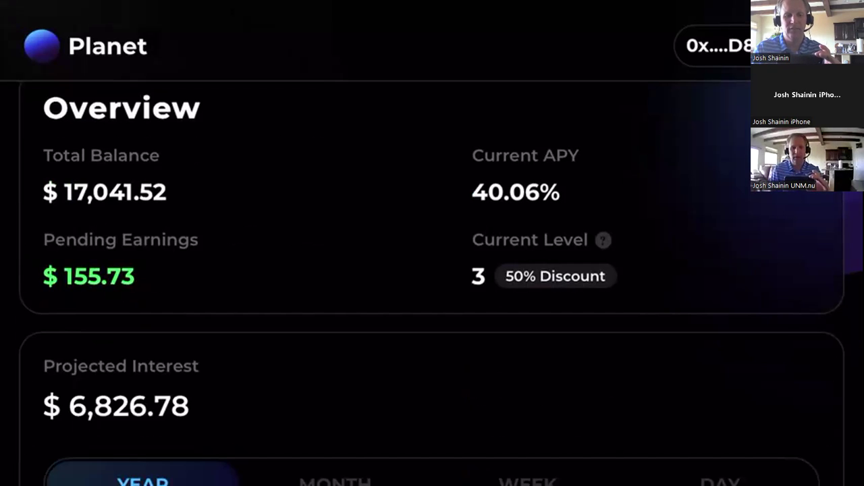
scroll(432, 284, down, 4)
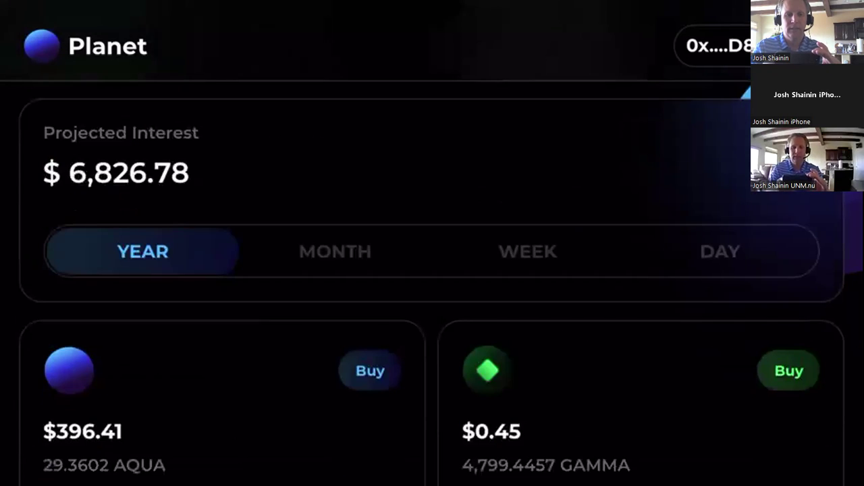
click(335, 252)
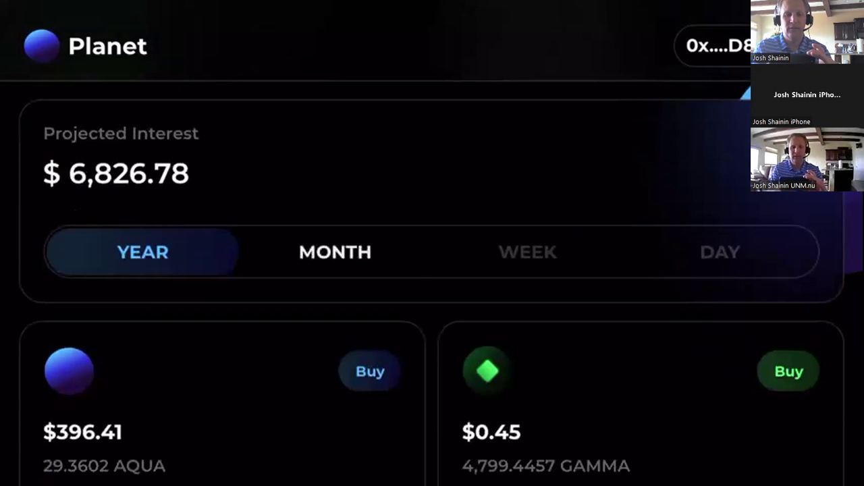
click(527, 252)
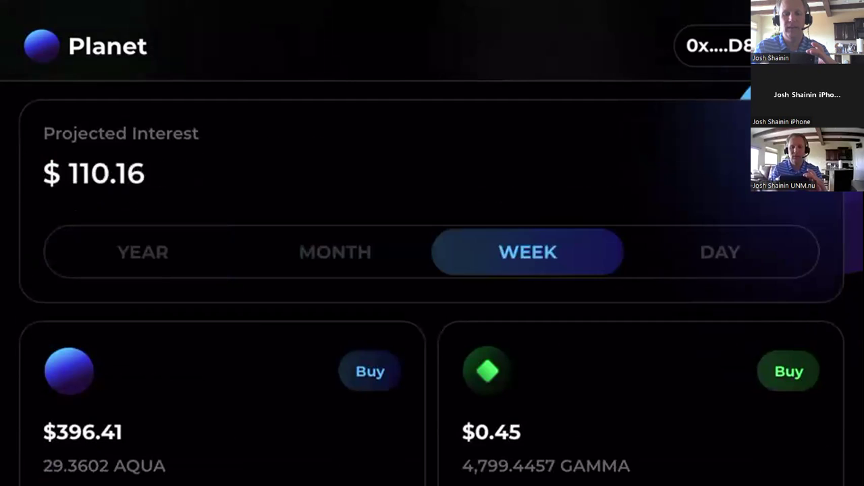
click(720, 251)
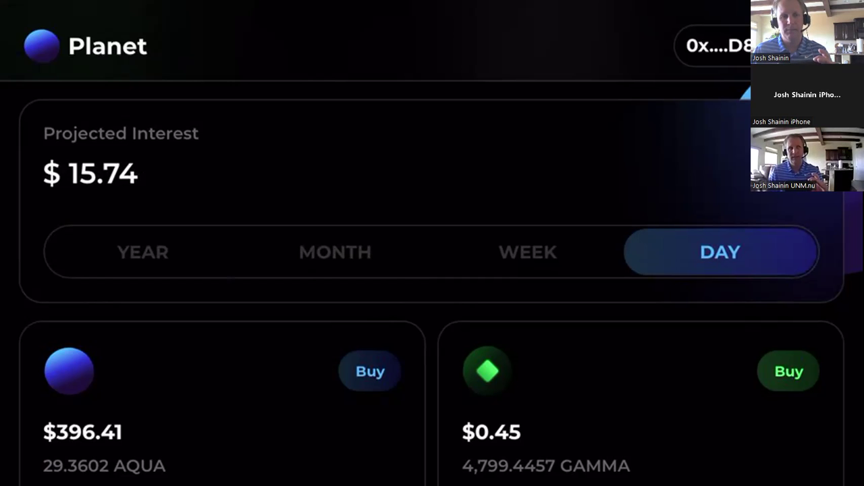
- Look over the AQUA and GAMMA holdings and the token statistics further down the Base page
scroll(432, 283, down, 5)
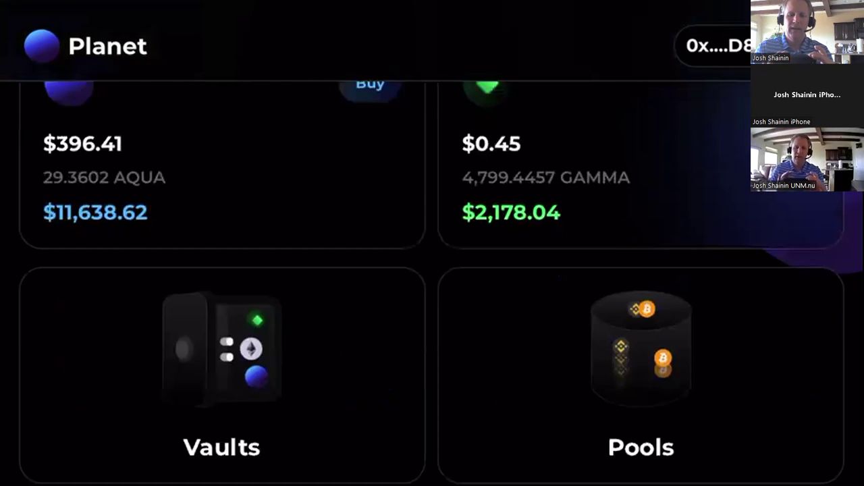
scroll(432, 284, down, 10)
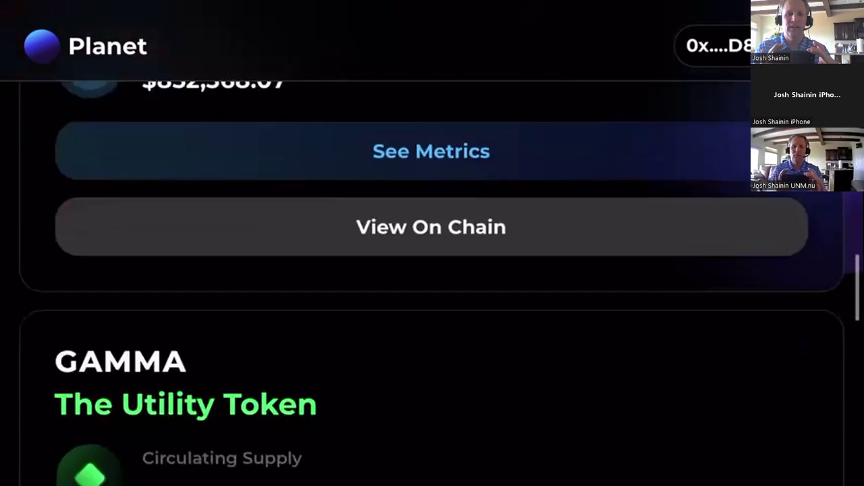
scroll(432, 284, down, 7)
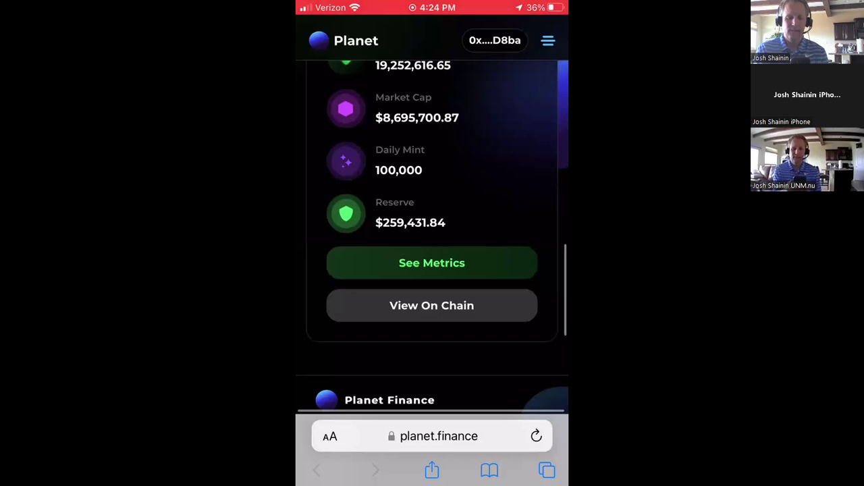
- Close the Planet Finance tab in the phone's browser and browse the favorites on the Start Page
click(547, 470)
drag(432, 169, 297, 169)
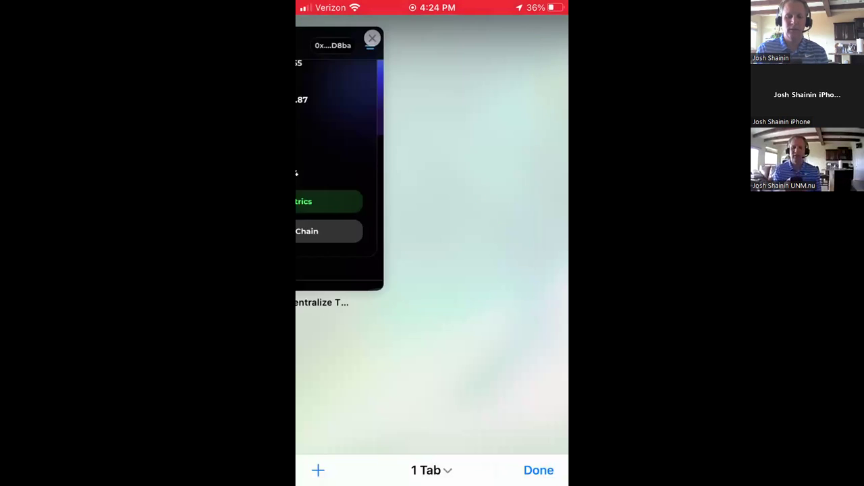
click(546, 471)
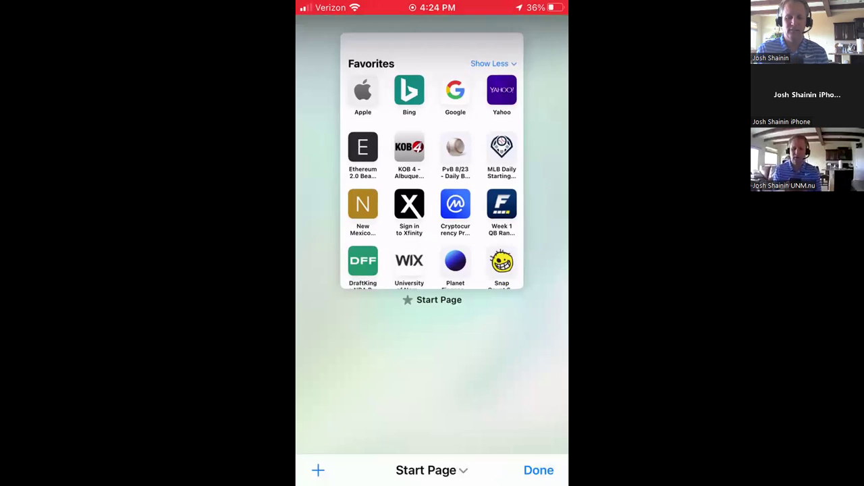
drag(501, 270, 502, 164)
click(366, 232)
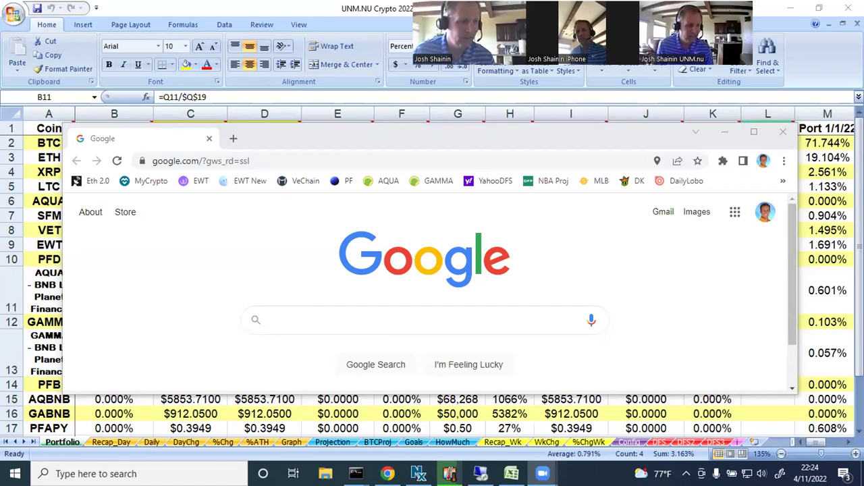
- Return to the Chrome window showing Google, open YouTube from the hidden bookmarks and maximize the window
click(430, 144)
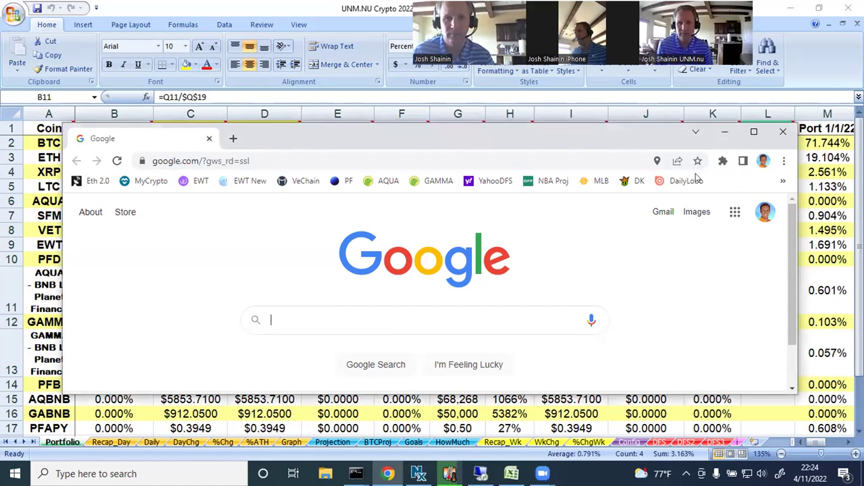
click(785, 183)
click(741, 214)
click(753, 132)
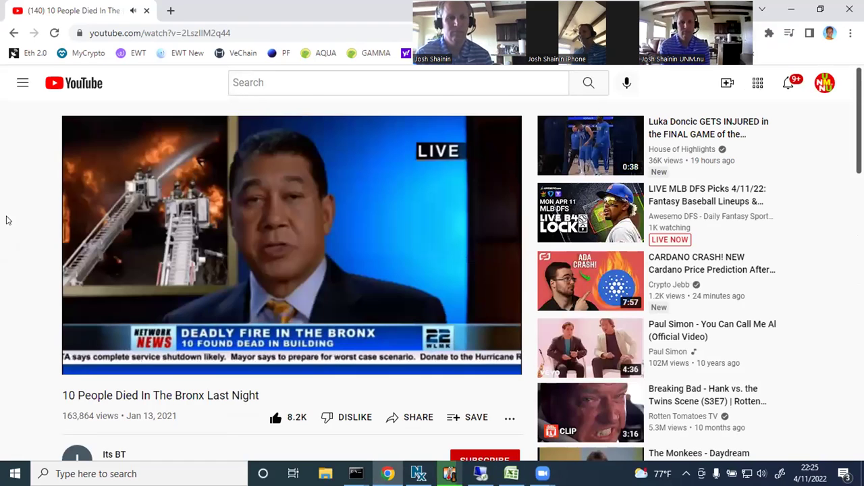
- Open the account's own YouTube channel and look through its home page, from uploads to created playlists and featured channels
click(825, 86)
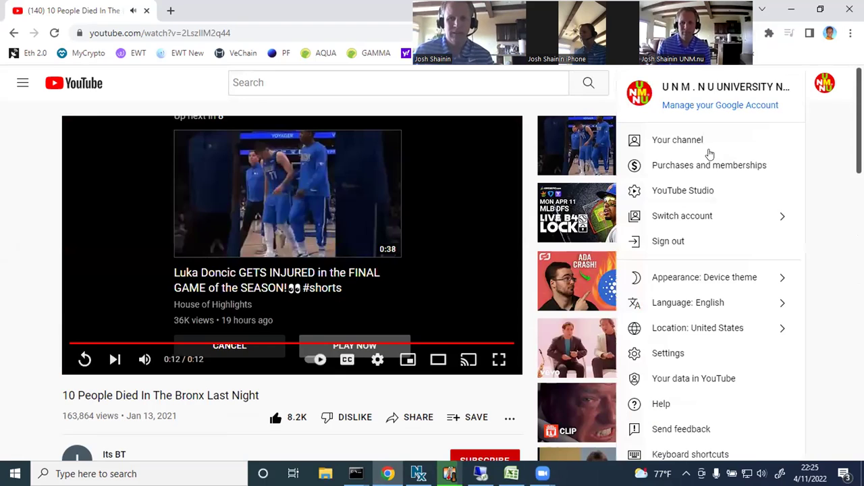
key(Return)
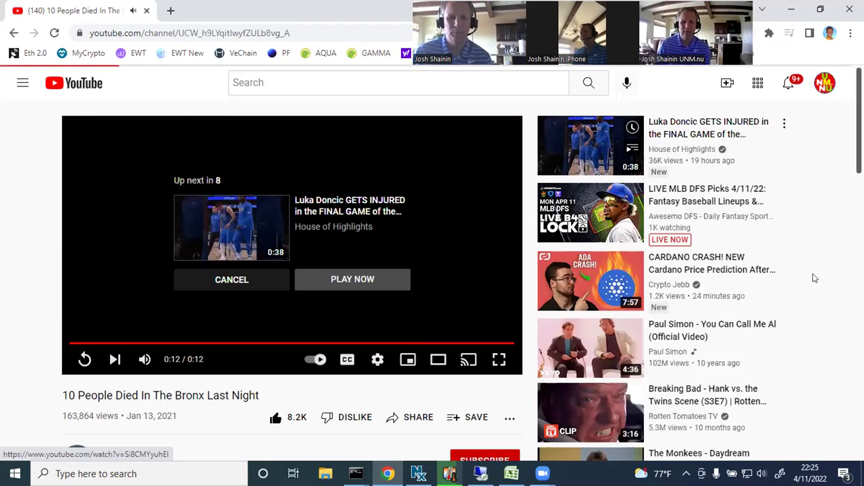
scroll(818, 322, down, 2)
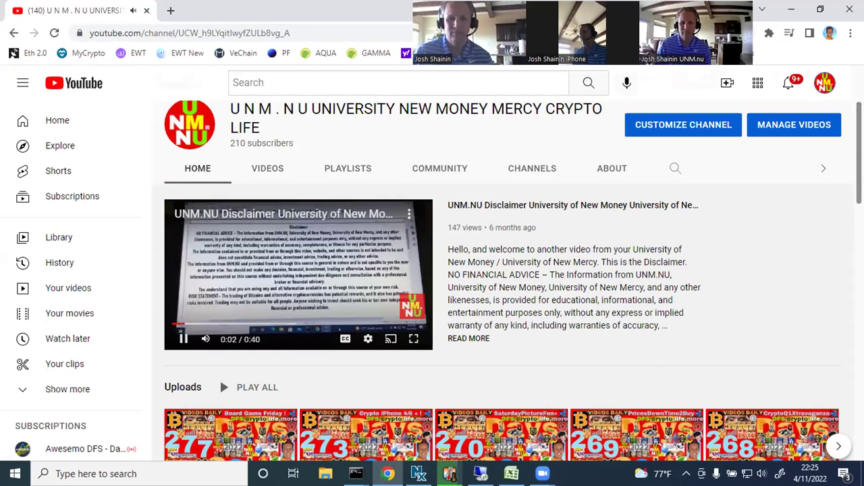
scroll(513, 280, down, 2)
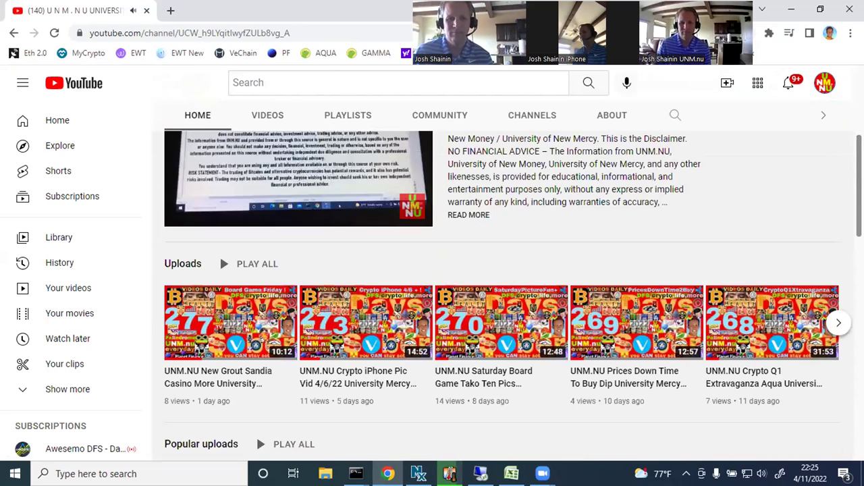
scroll(219, 254, down, 2)
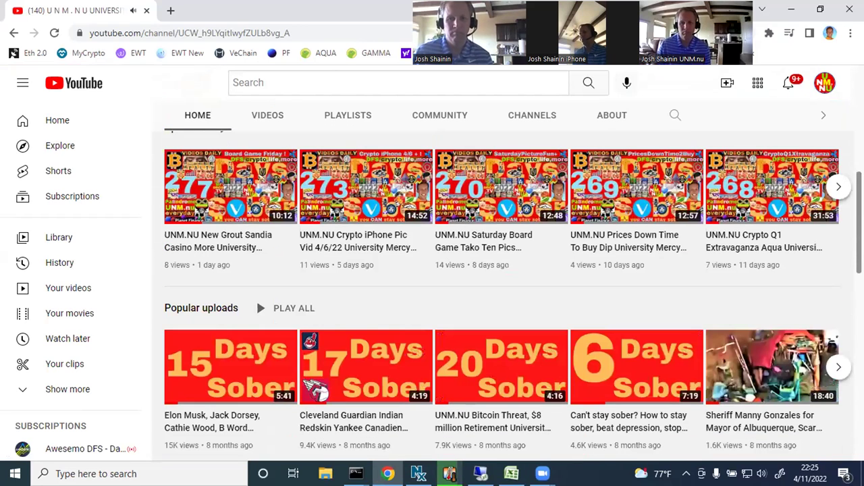
scroll(256, 298, down, 5)
scroll(500, 291, down, 2)
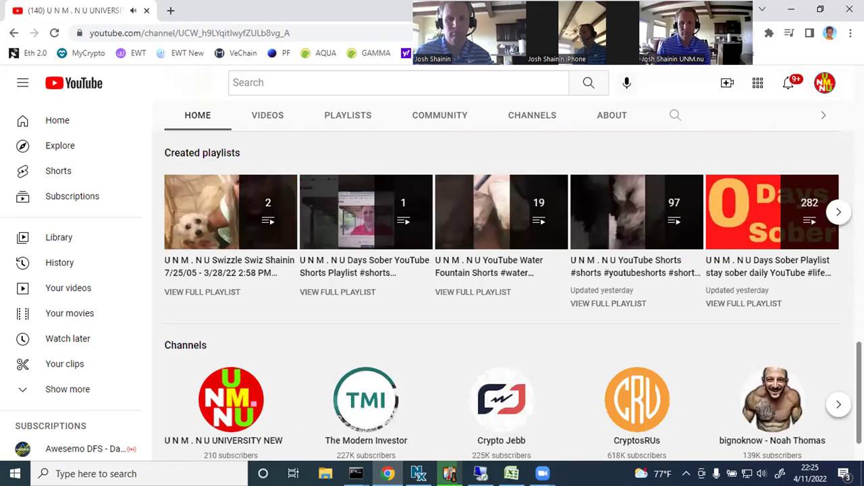
scroll(514, 295, down, 1)
scroll(843, 185, up, 3)
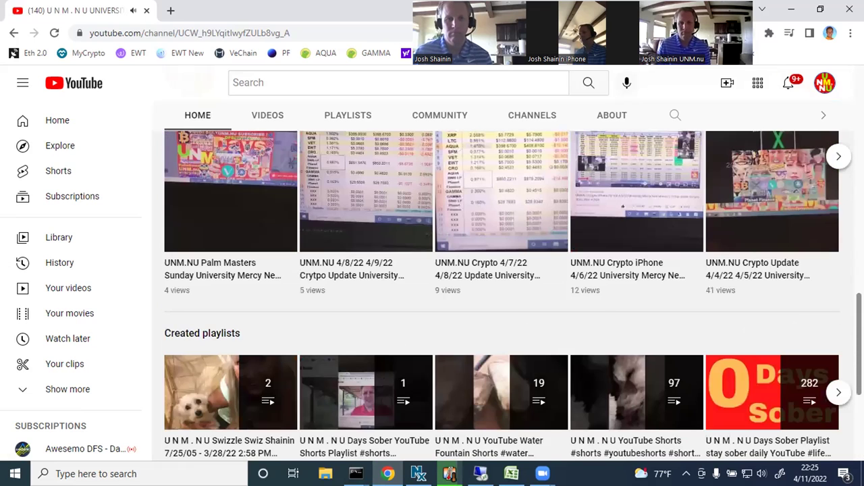
scroll(843, 185, up, 4)
scroll(842, 185, up, 3)
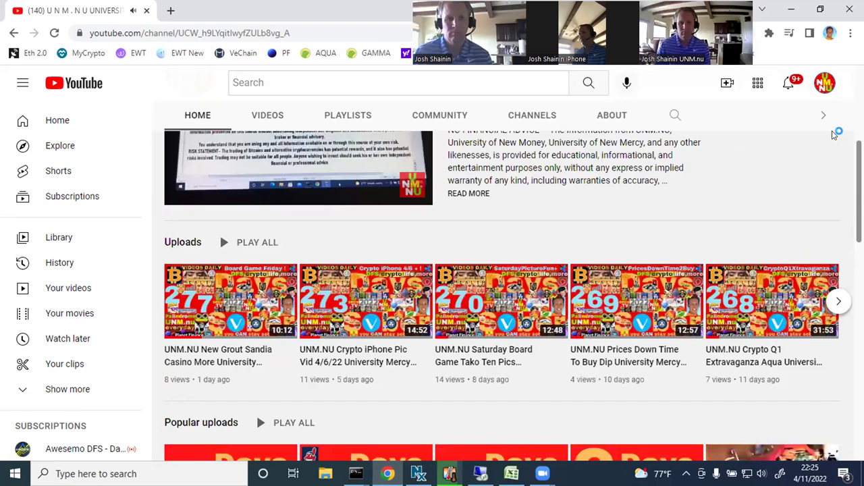
scroll(836, 135, up, 2)
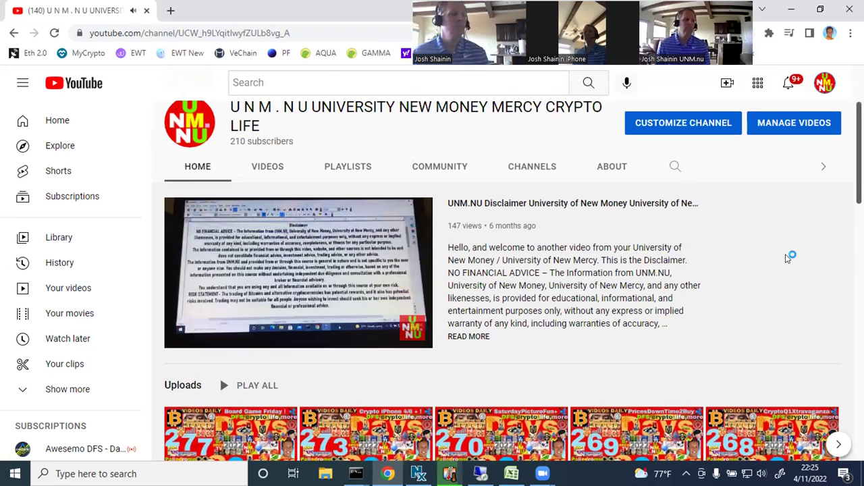